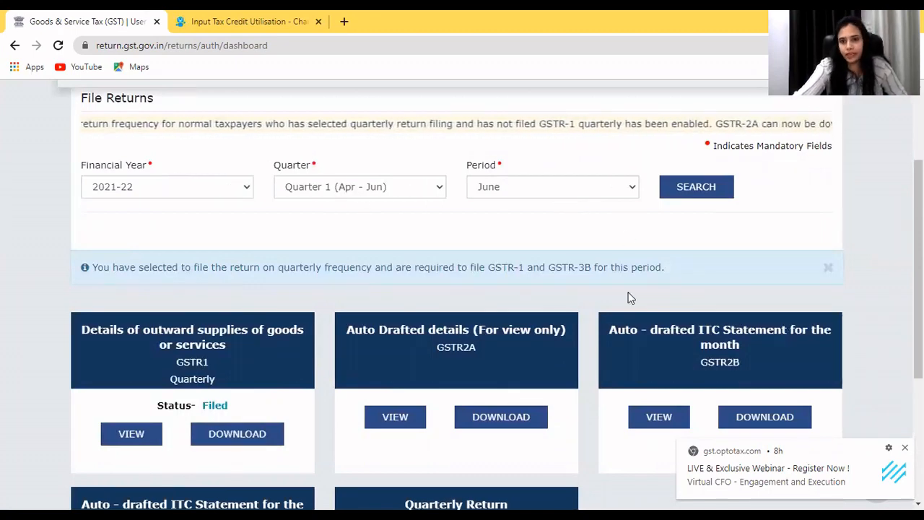
Open the Quarter 1 (Apr - Jun) 2021-22 GSTR-3B return as a non-nil return and dismiss its system generated summary
scroll(627, 328, "down", 3)
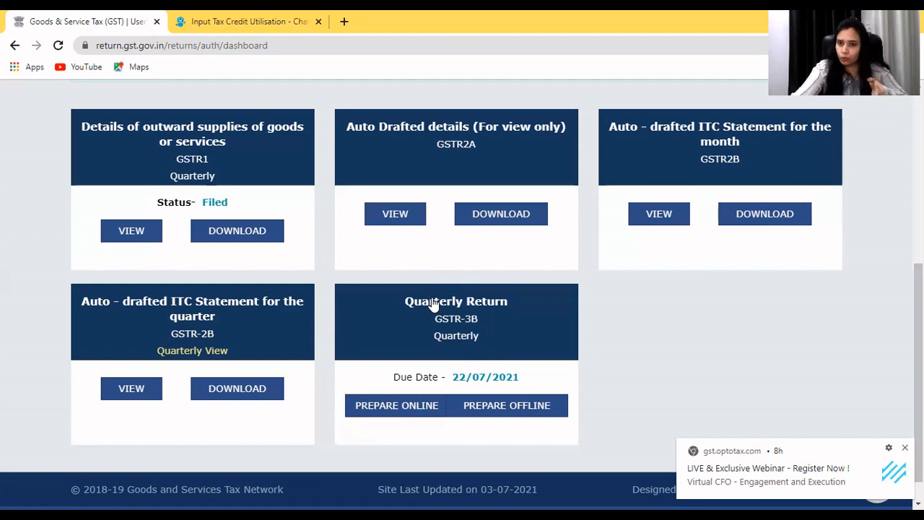
left_click(437, 339)
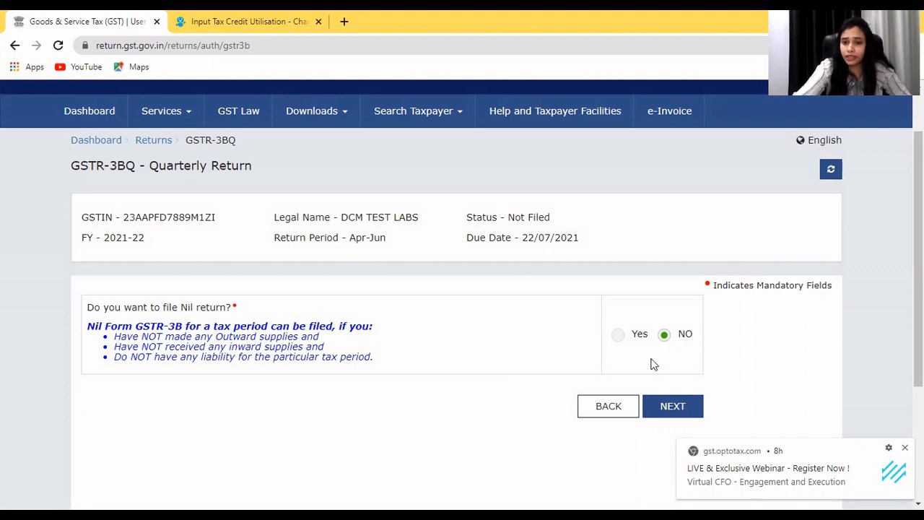
left_click(673, 407)
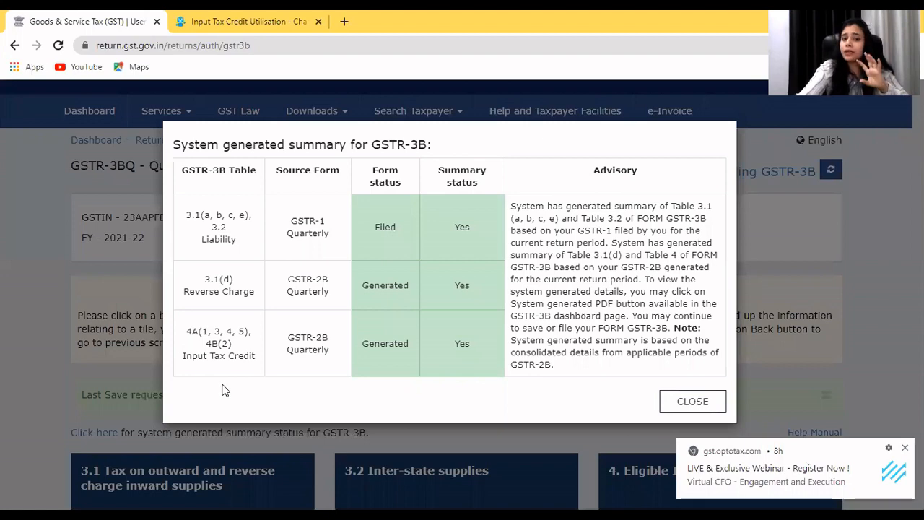
left_click(691, 403)
Open table 3.1 Tax on outward and reverse charge inward supplies and acknowledge the IGST export refund guidelines
scroll(682, 418, "down", 2)
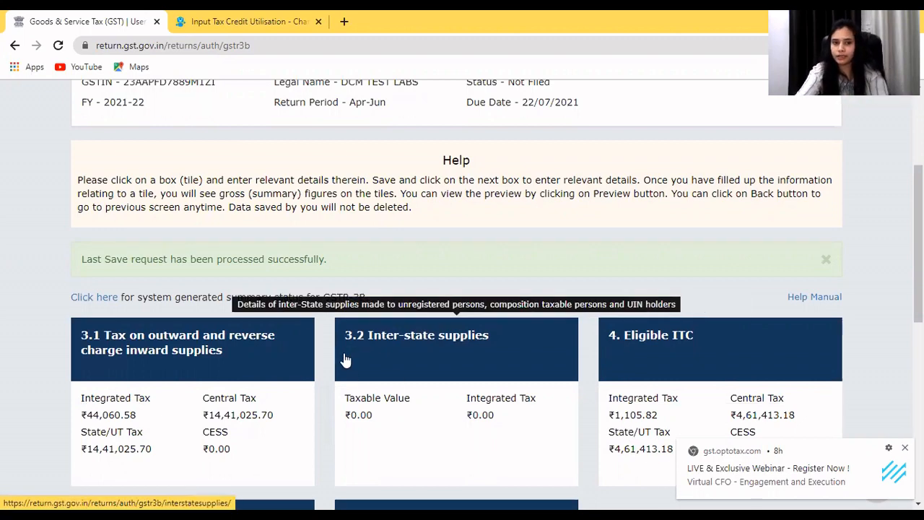
scroll(298, 338, "down", 2)
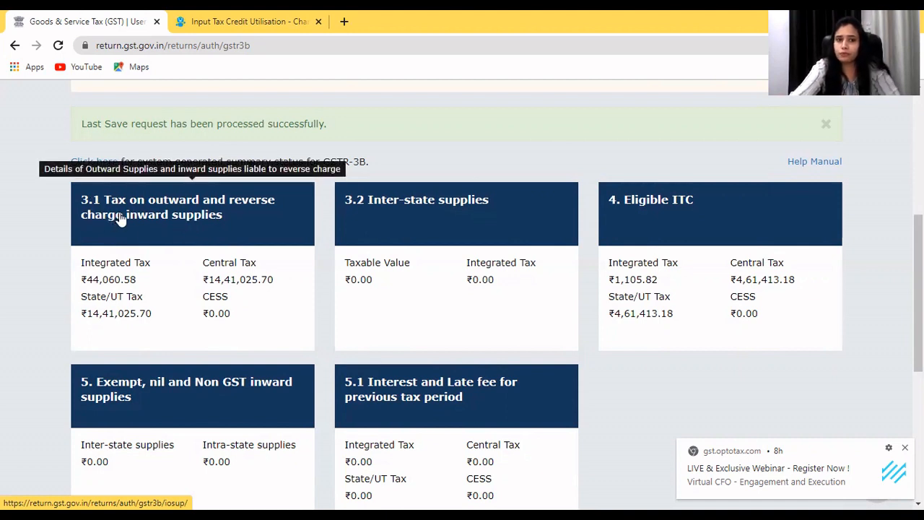
left_click(177, 229)
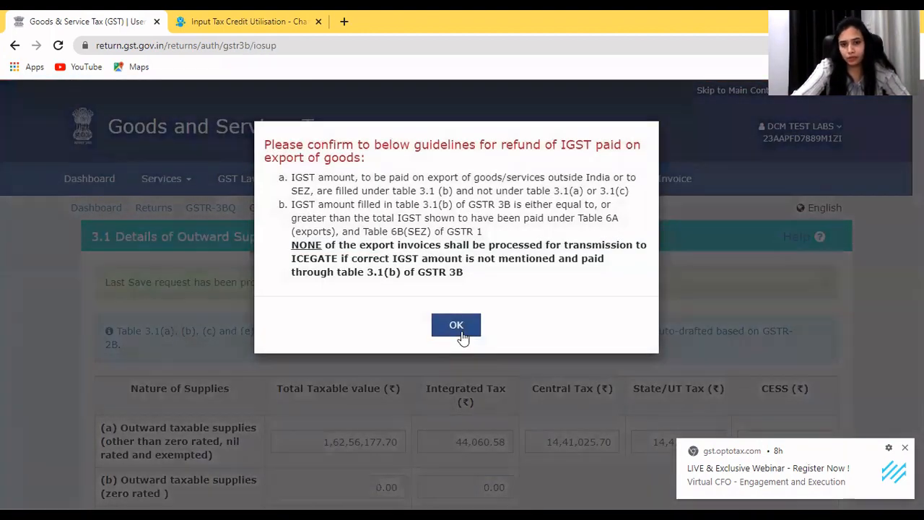
left_click(456, 326)
Check the auto-drafted integrated and central tax amounts for outward taxable supplies and confirm table 3.1
scroll(460, 331, "down", 3)
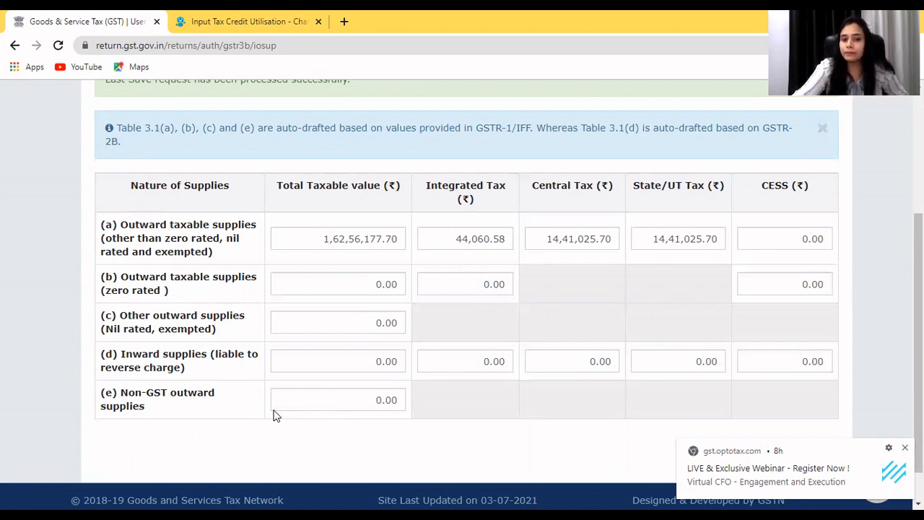
scroll(311, 409, "down", 1)
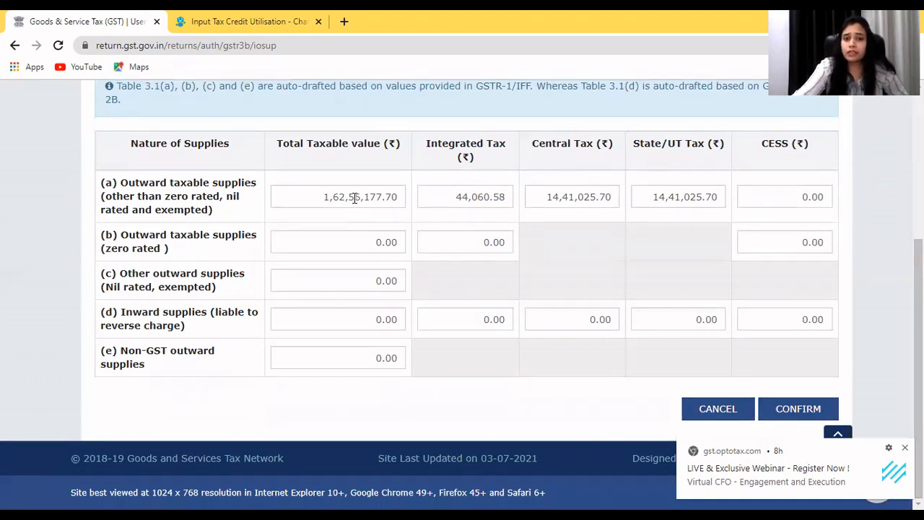
left_click(429, 201)
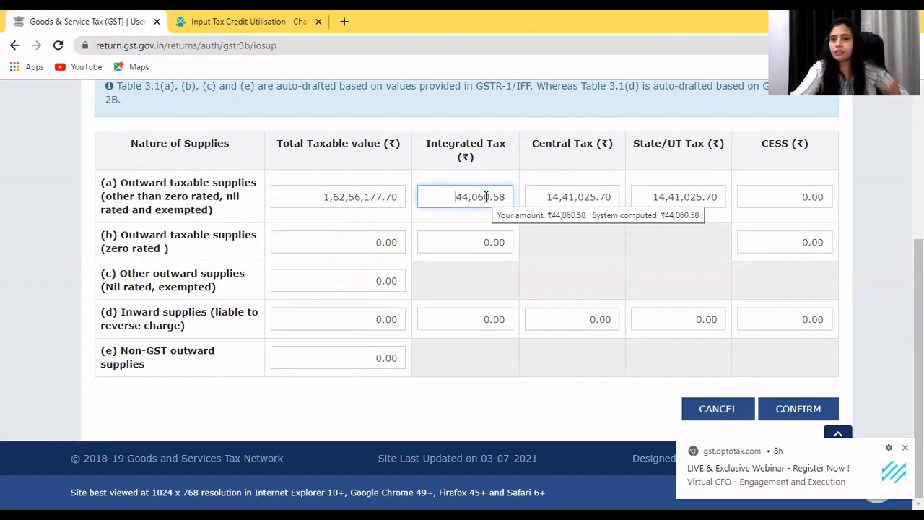
left_click(555, 198)
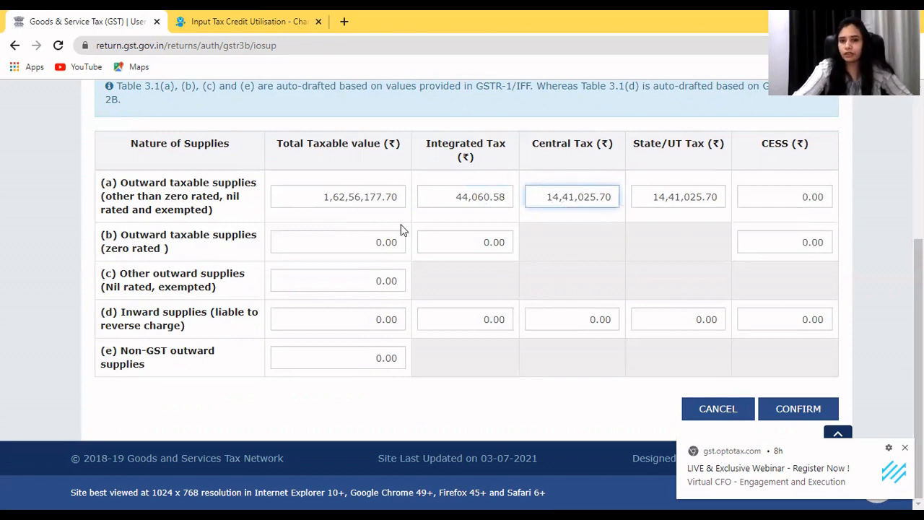
left_click(798, 408)
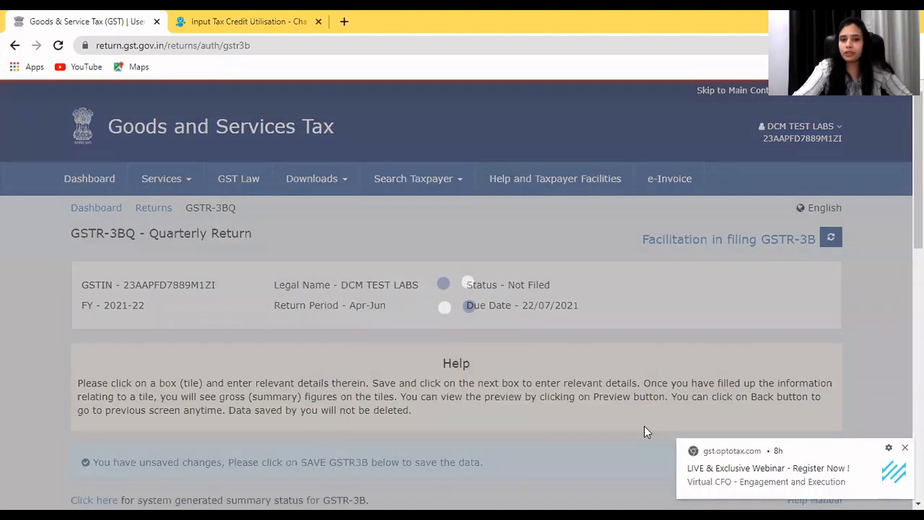
View the sections of table 3.2 Inter-state supplies and leave it without entering any supplies
scroll(645, 432, "down", 5)
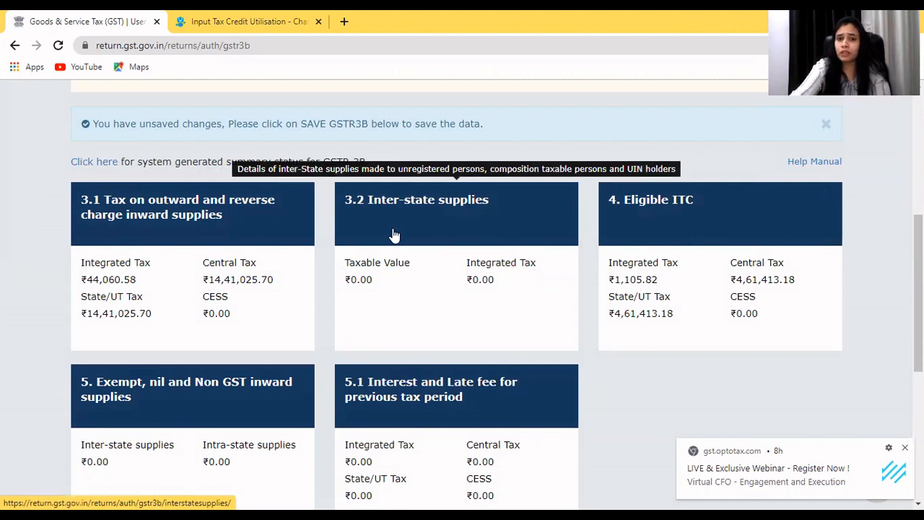
left_click(456, 226)
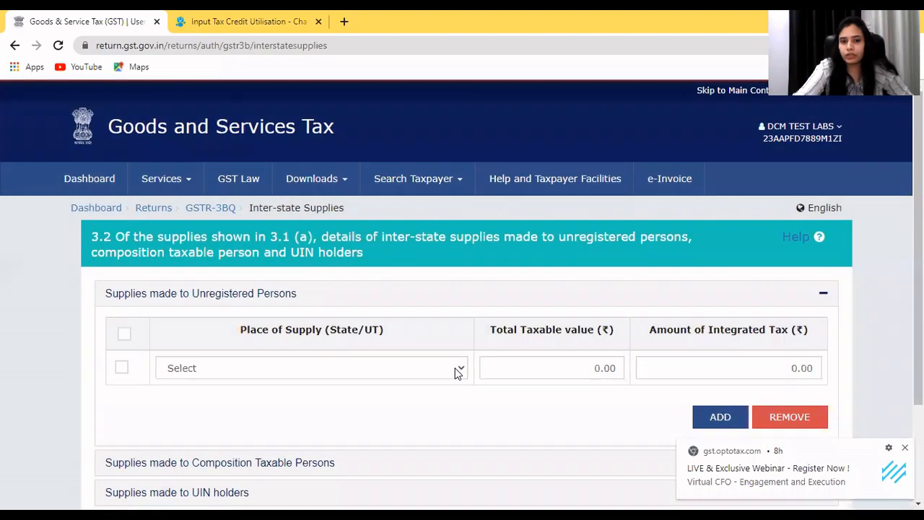
scroll(449, 368, "down", 1)
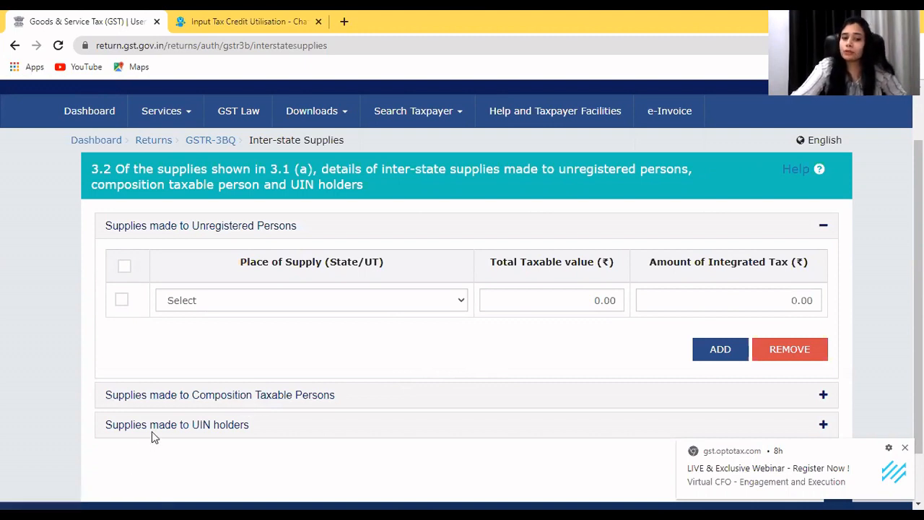
scroll(253, 440, "down", 2)
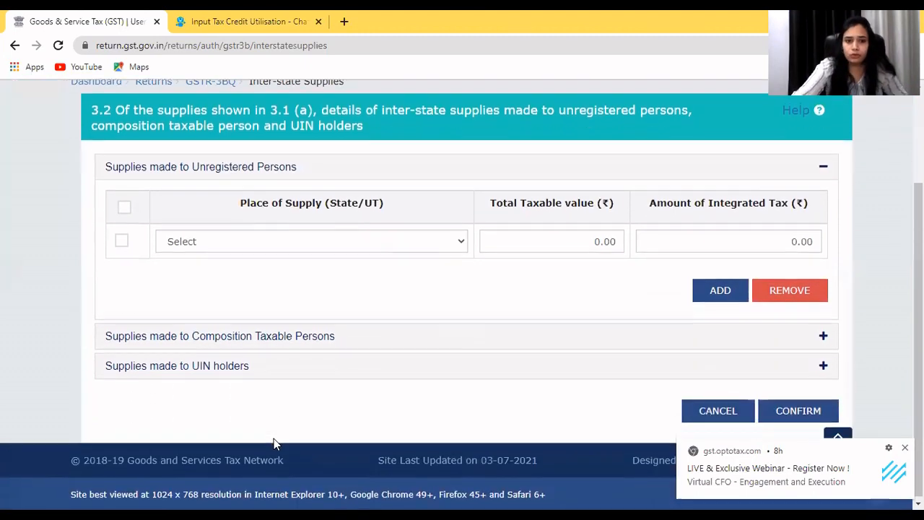
left_click(717, 409)
Review the available, reversed and ineligible credit rows in table 4 Eligible ITC and confirm the auto-drafted values
scroll(408, 371, "down", 3)
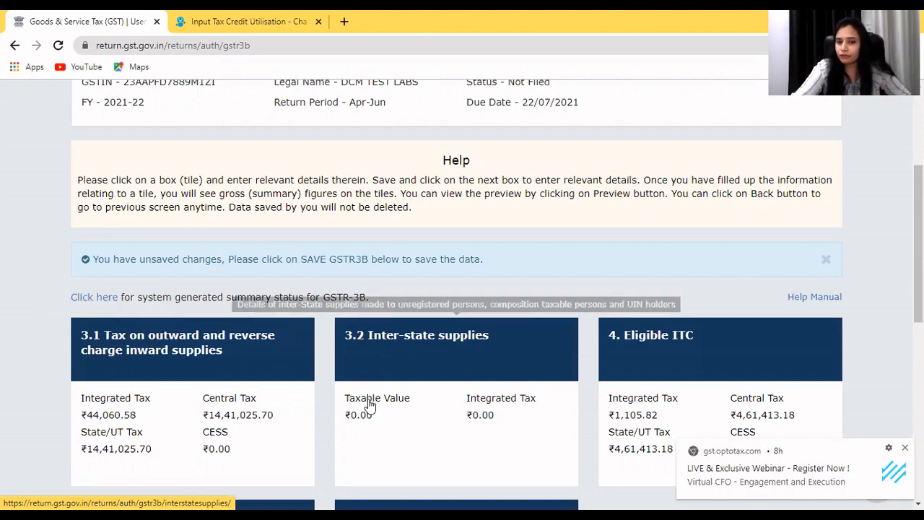
scroll(369, 404, "down", 1)
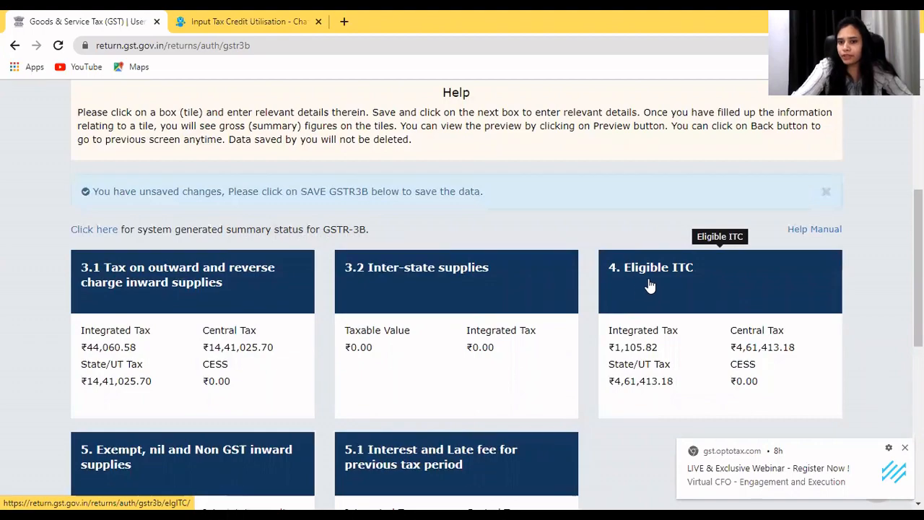
left_click(680, 286)
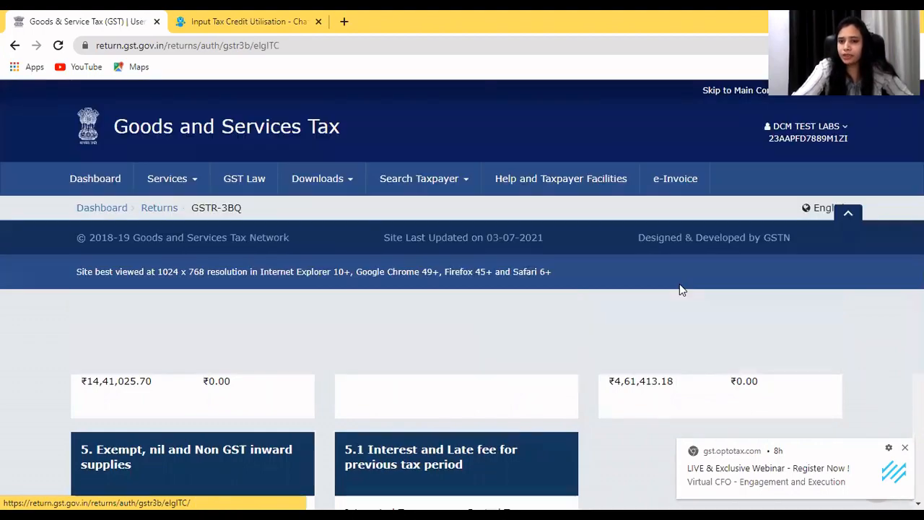
scroll(677, 345, "down", 1)
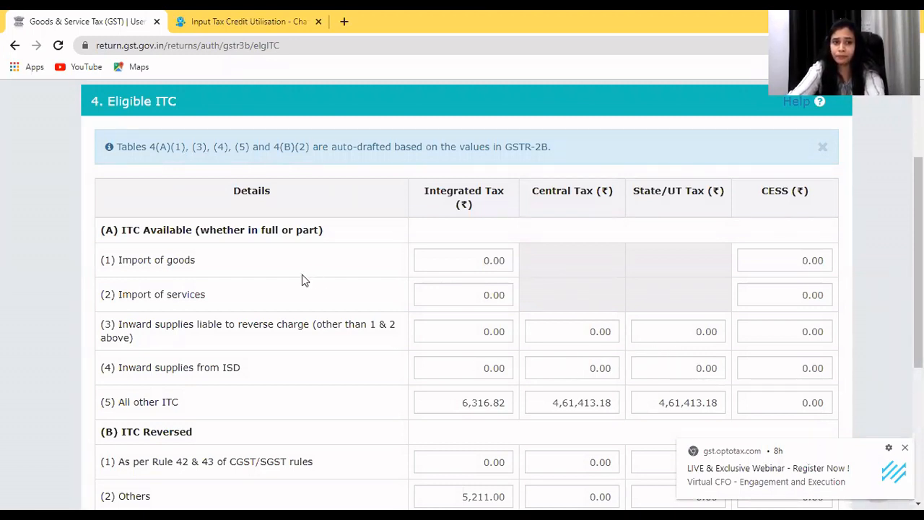
scroll(301, 278, "down", 1)
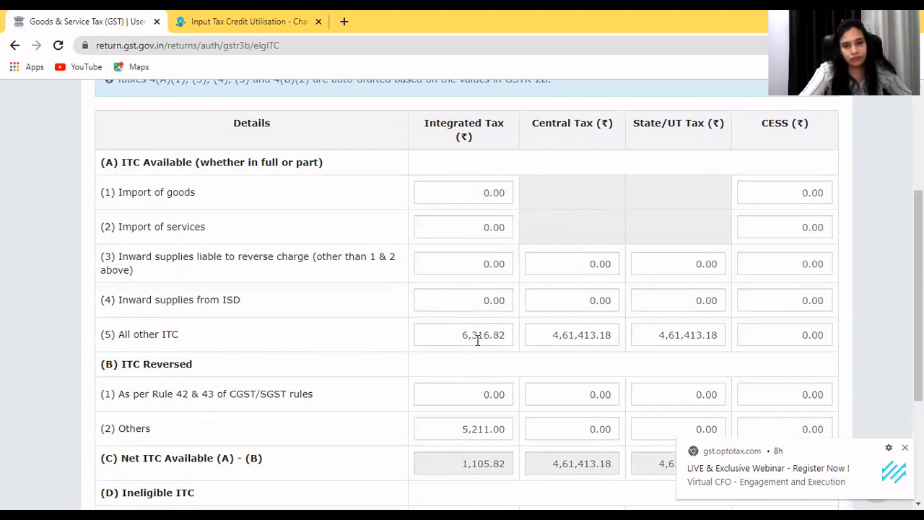
mouse_move(477, 339)
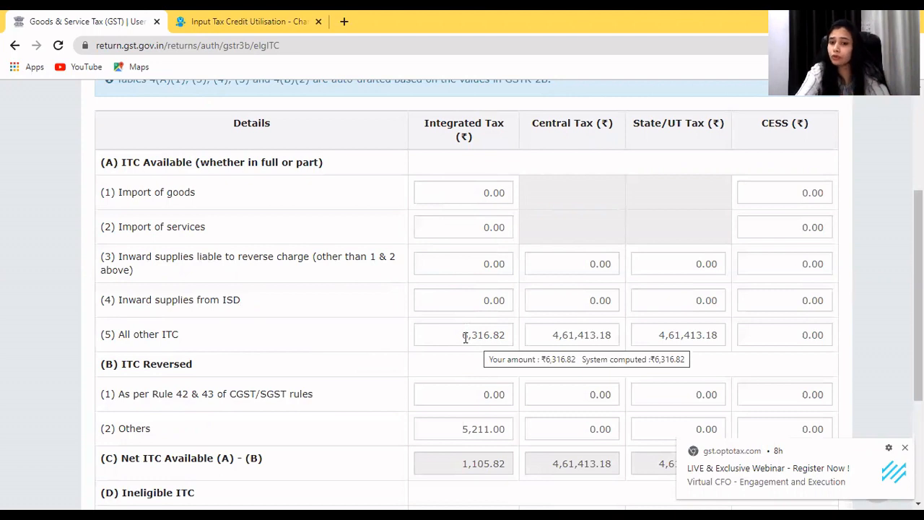
scroll(458, 361, "down", 2)
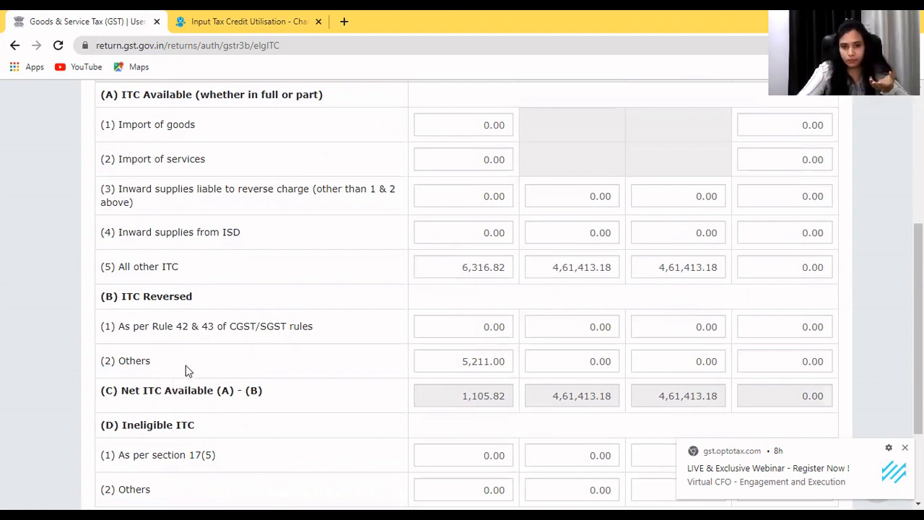
scroll(186, 371, "down", 1)
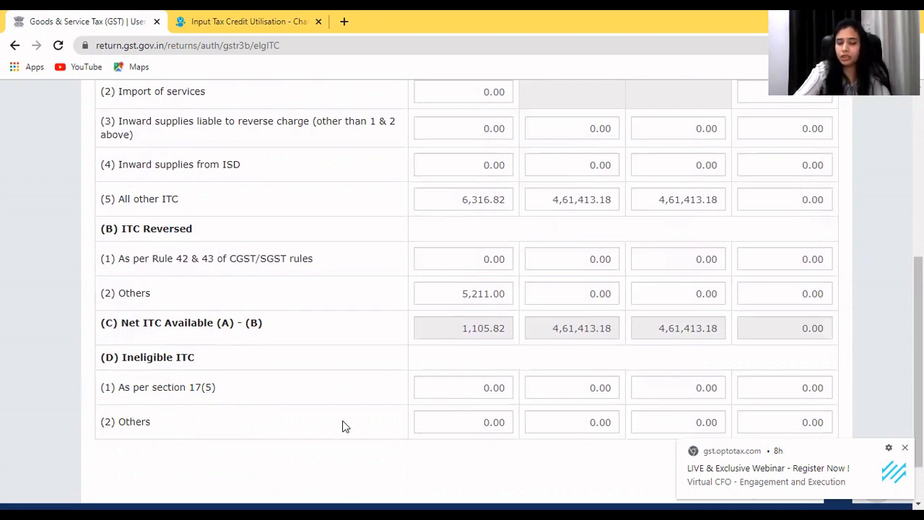
scroll(342, 422, "down", 1)
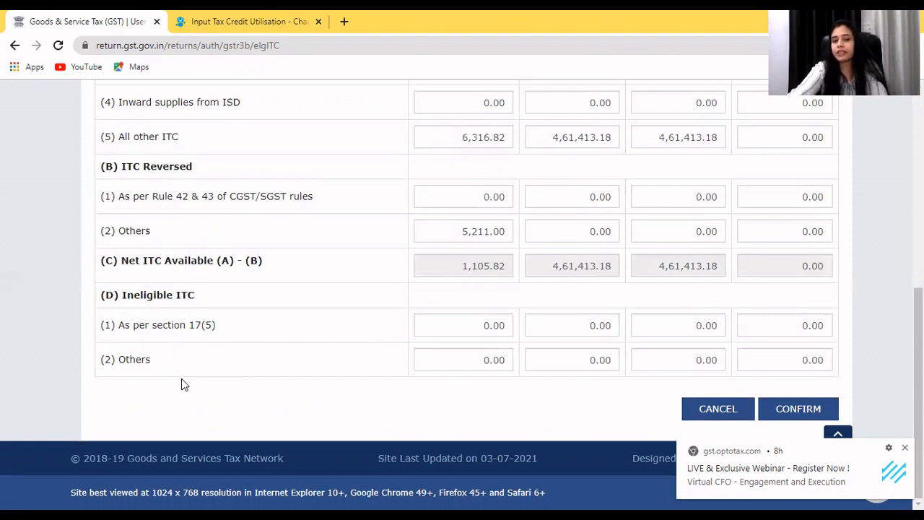
left_click(842, 403)
Open table 5 Exempt, nil and Non GST inward supplies and confirm it with all amounts left at 0.00
scroll(500, 416, "down", 5)
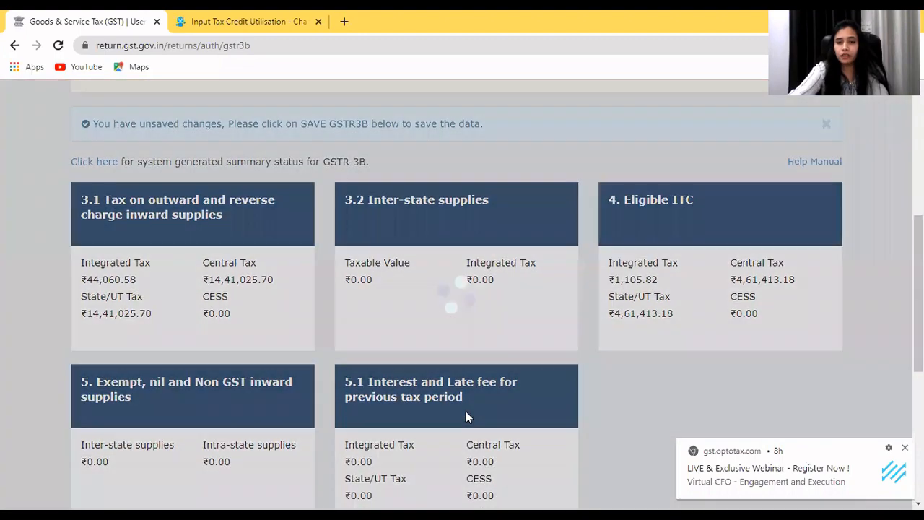
scroll(510, 346, "down", 1)
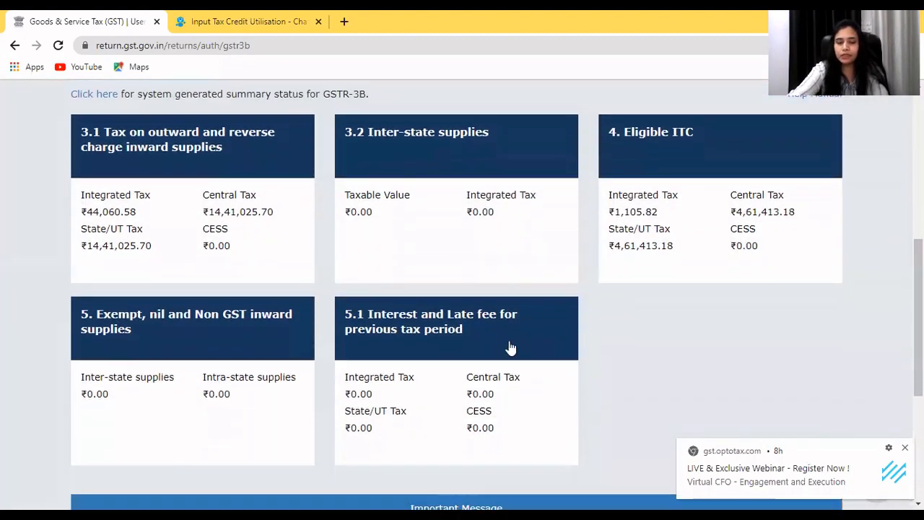
left_click(193, 334)
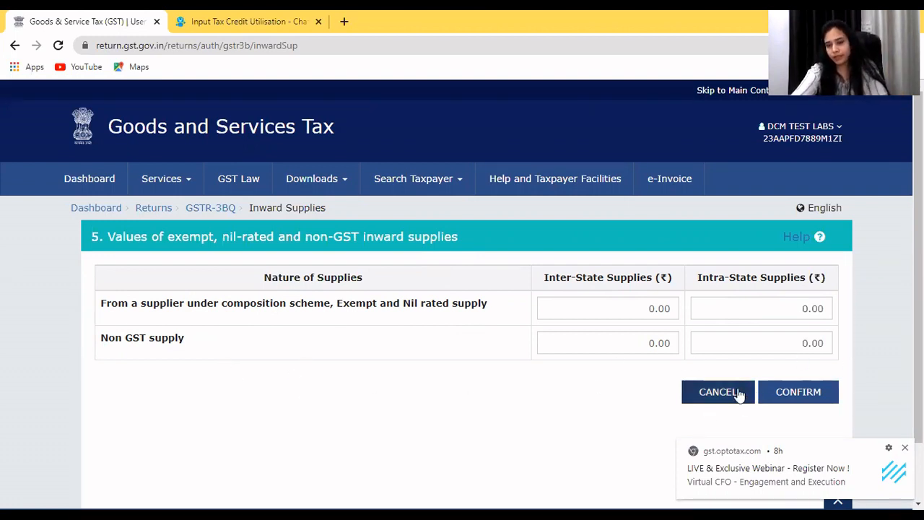
left_click(825, 391)
Save the GSTR-3B return with the confirmed tables
scroll(543, 404, "down", 5)
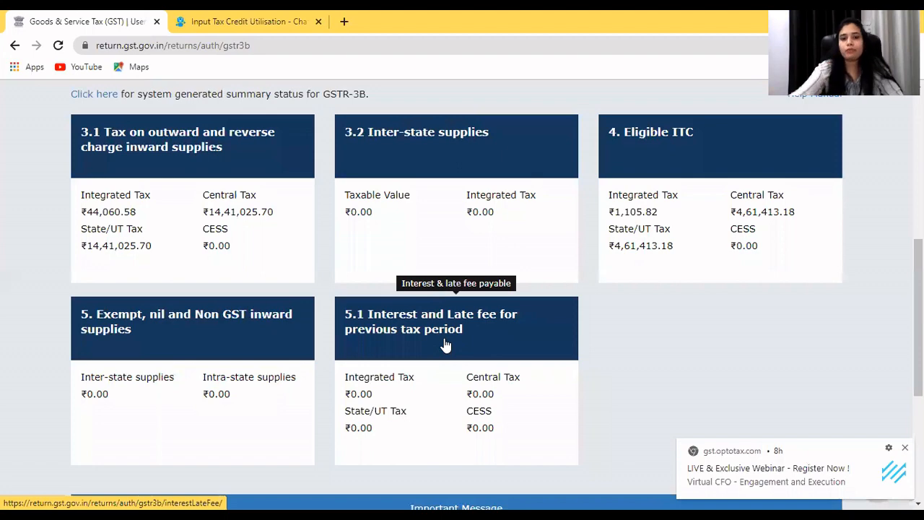
scroll(459, 437, "down", 4)
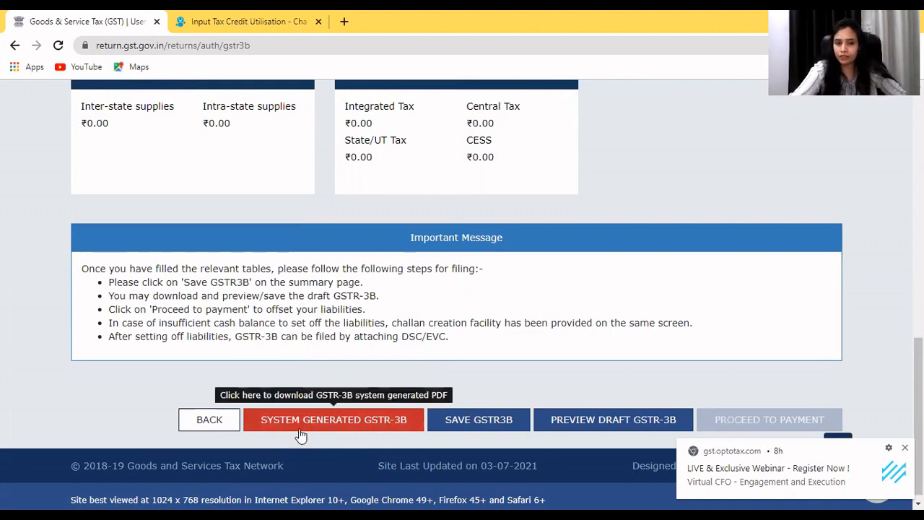
left_click(464, 421)
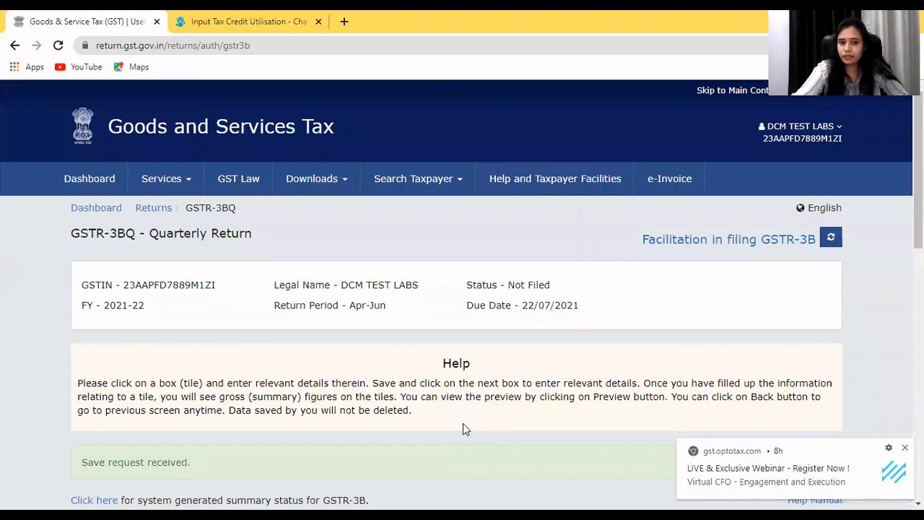
Proceed to payment of the saved GSTR-3B and examine the cash ledger balances in table 6.1 Payment of tax
scroll(464, 426, "down", 1)
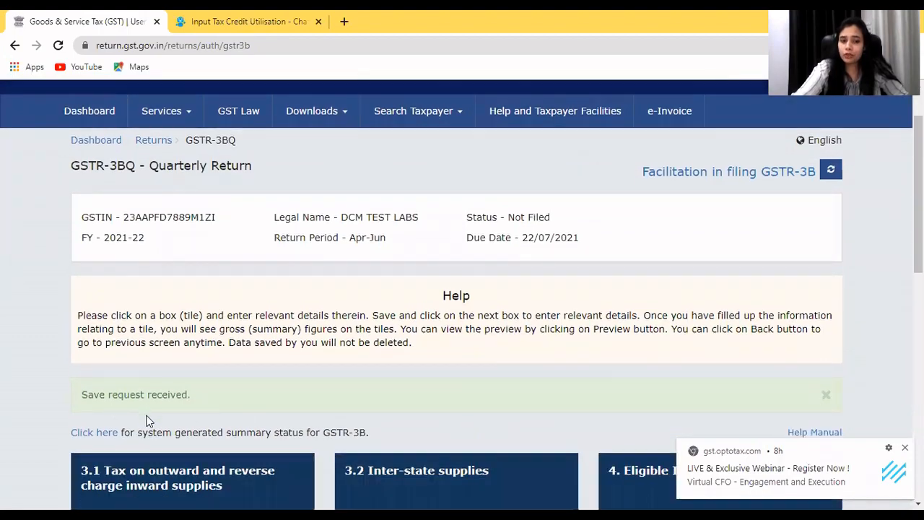
scroll(146, 421, "down", 4)
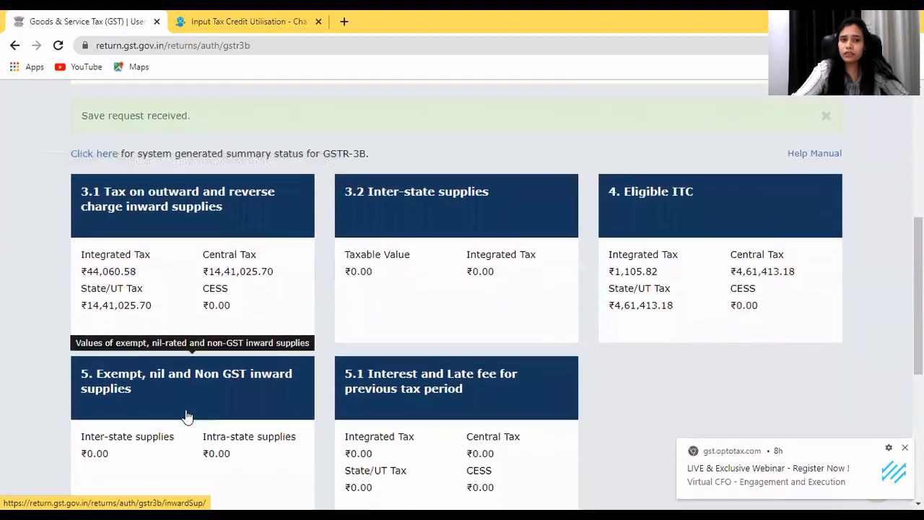
scroll(186, 417, "down", 4)
left_click(701, 420)
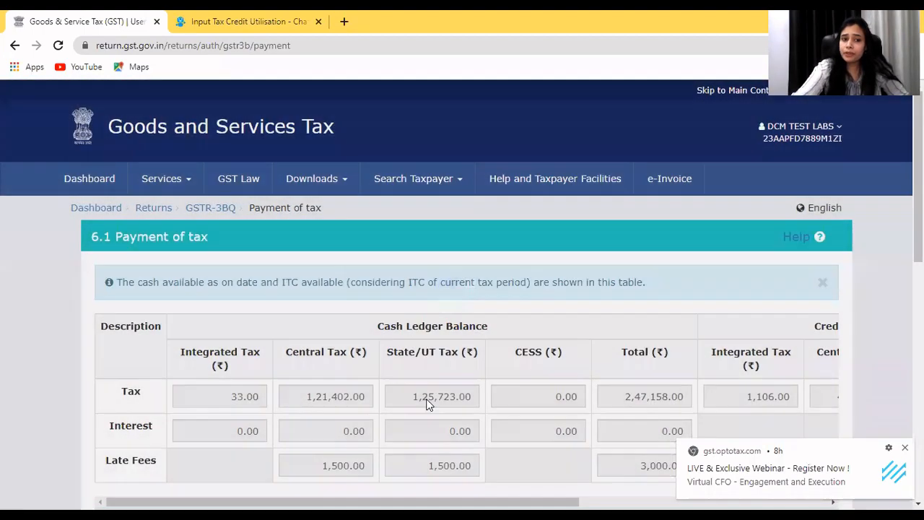
scroll(426, 399, "down", 1)
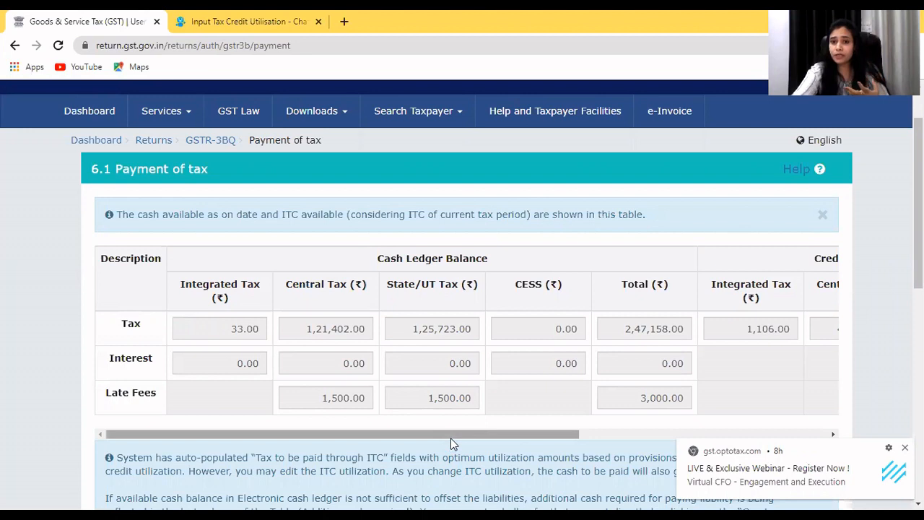
left_click_drag(453, 442, 431, 441)
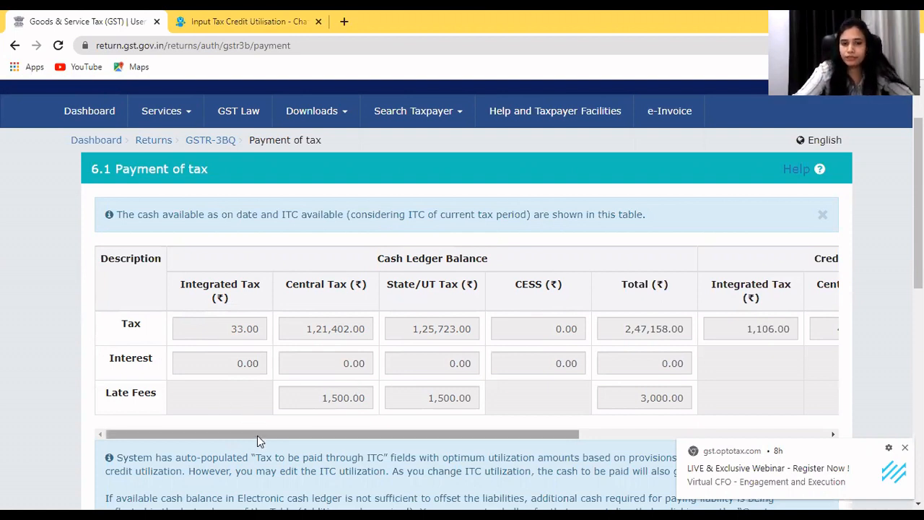
Review the credit ledger balances, then the tax payable table from the Paid through ITC columns across to Additional Cash required
left_click_drag(256, 435, 503, 439)
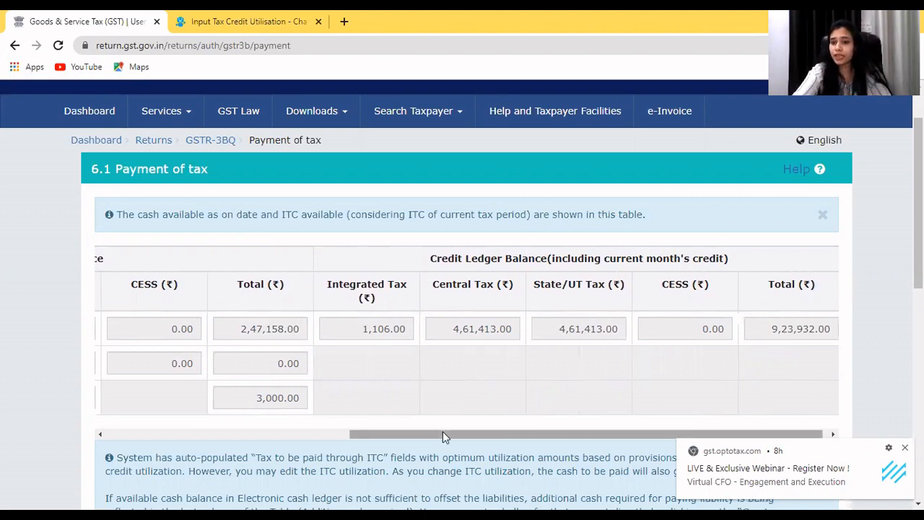
scroll(284, 329, "down", 2)
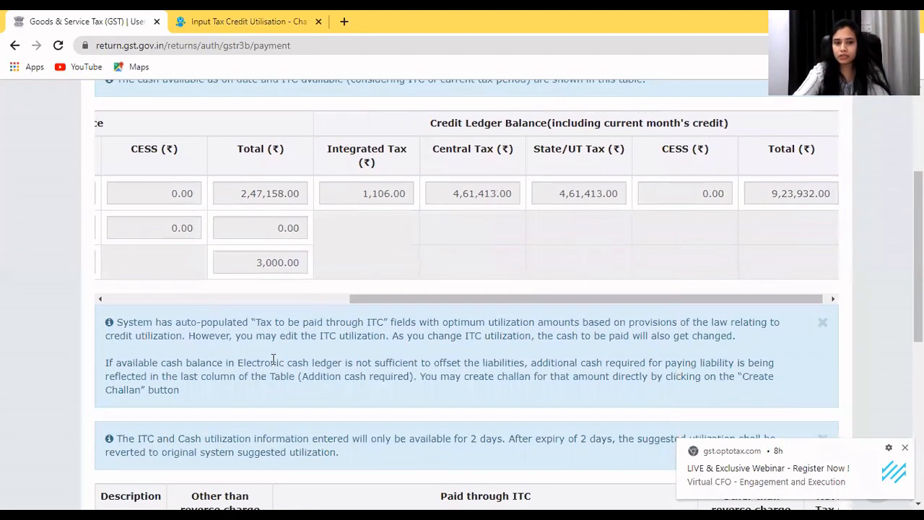
scroll(243, 362, "down", 4)
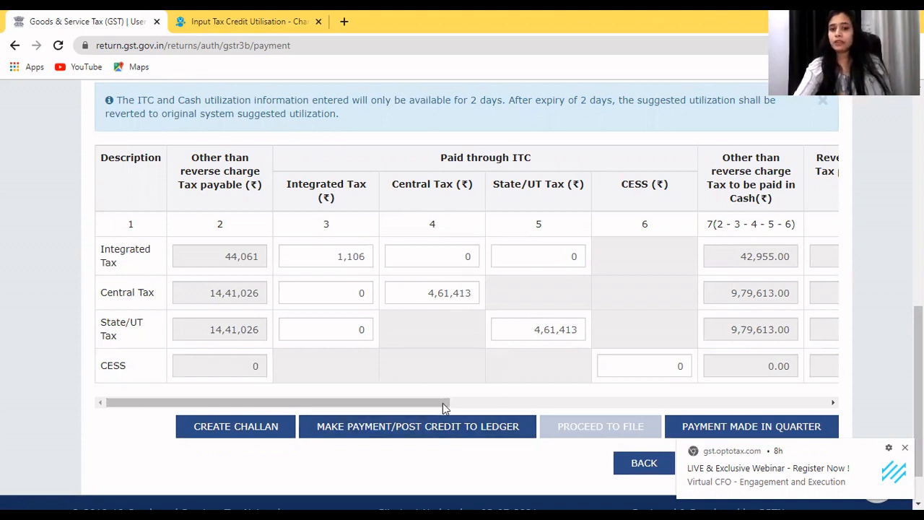
left_click_drag(443, 404, 453, 405)
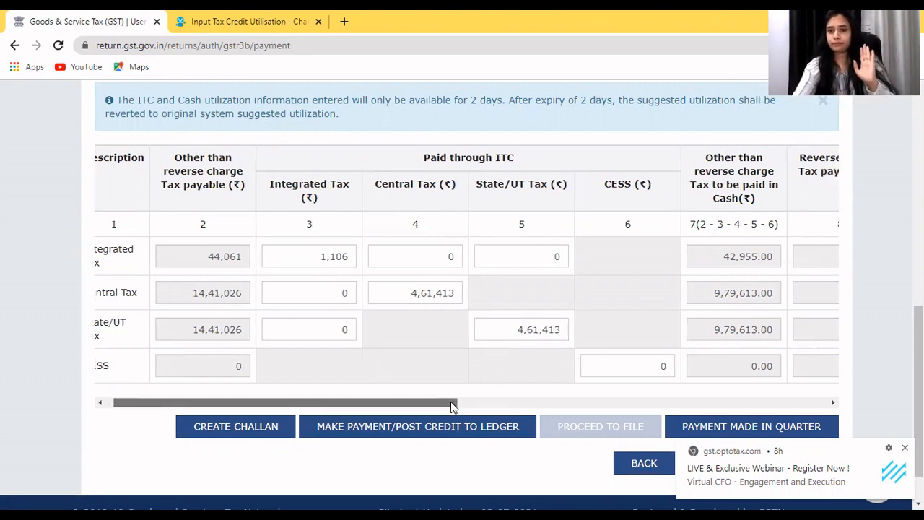
left_click_drag(450, 401, 610, 407)
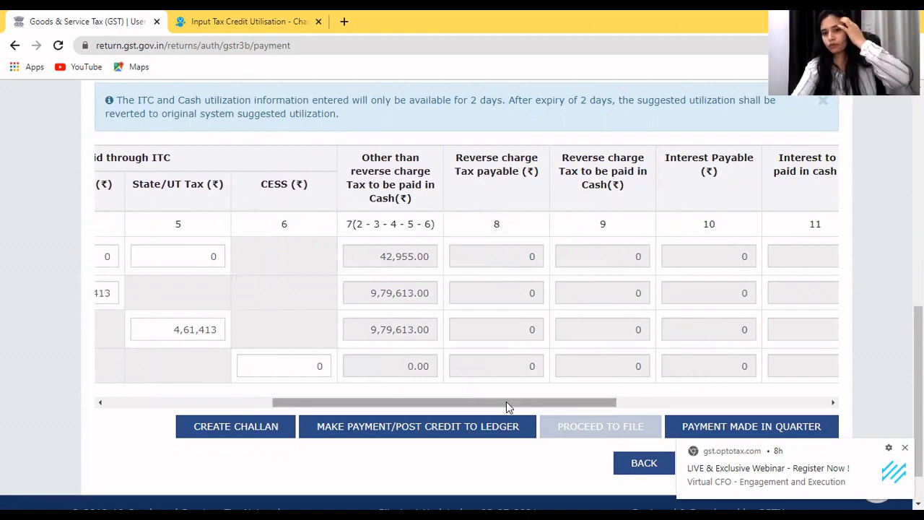
left_click_drag(515, 406, 718, 407)
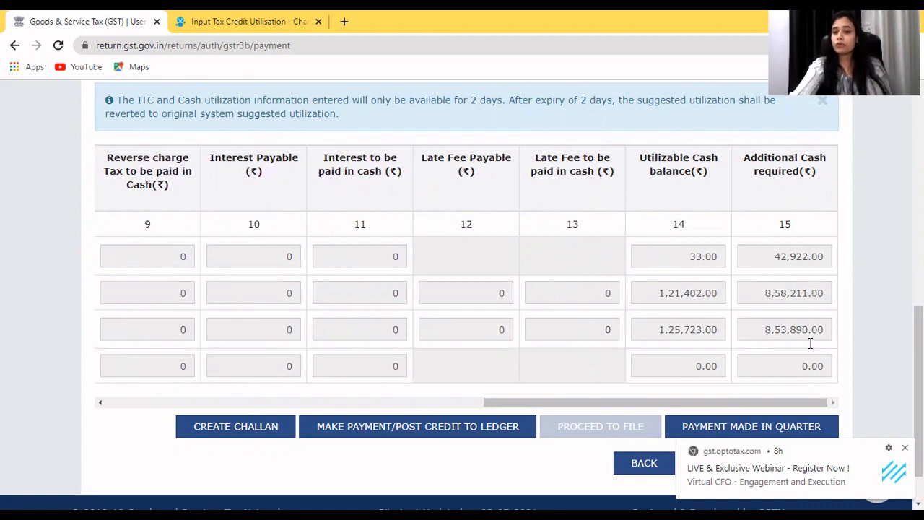
Try to make the payment and post credit to the ledger, declining the offer to create a challan
left_click(426, 433)
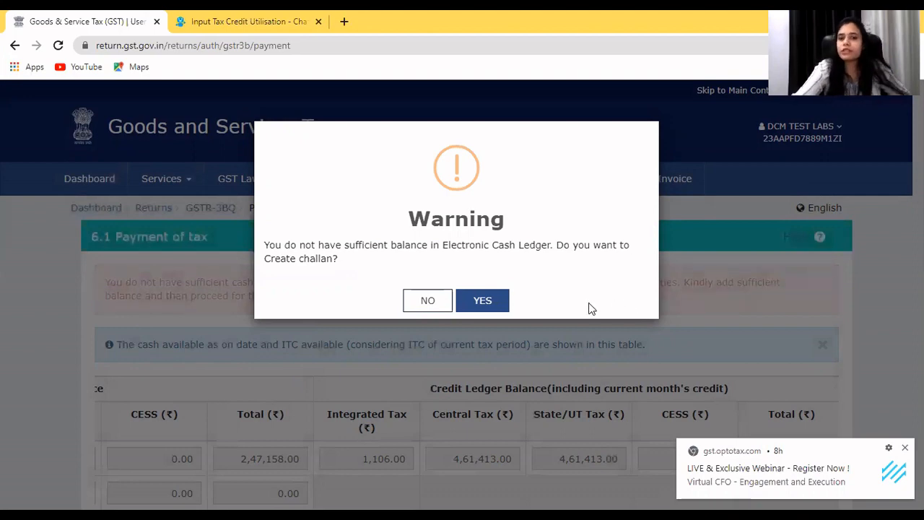
left_click(424, 303)
scroll(442, 377, "down", 8)
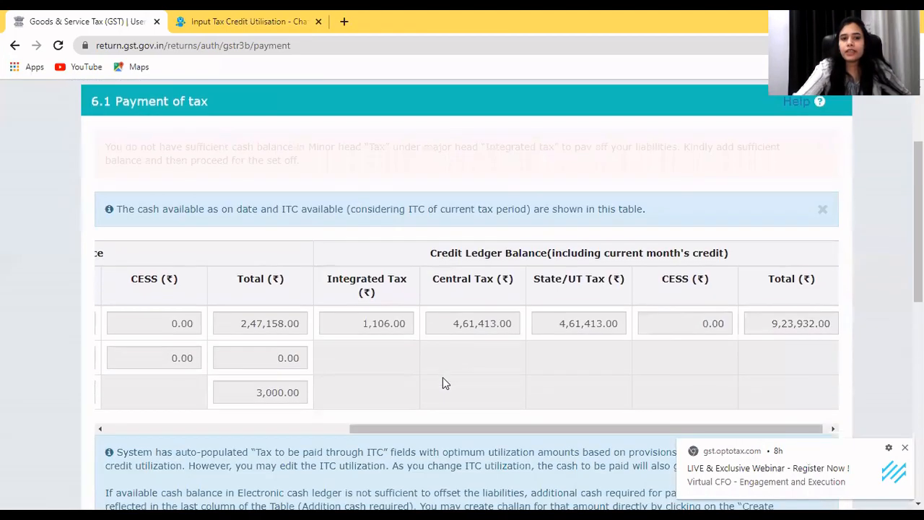